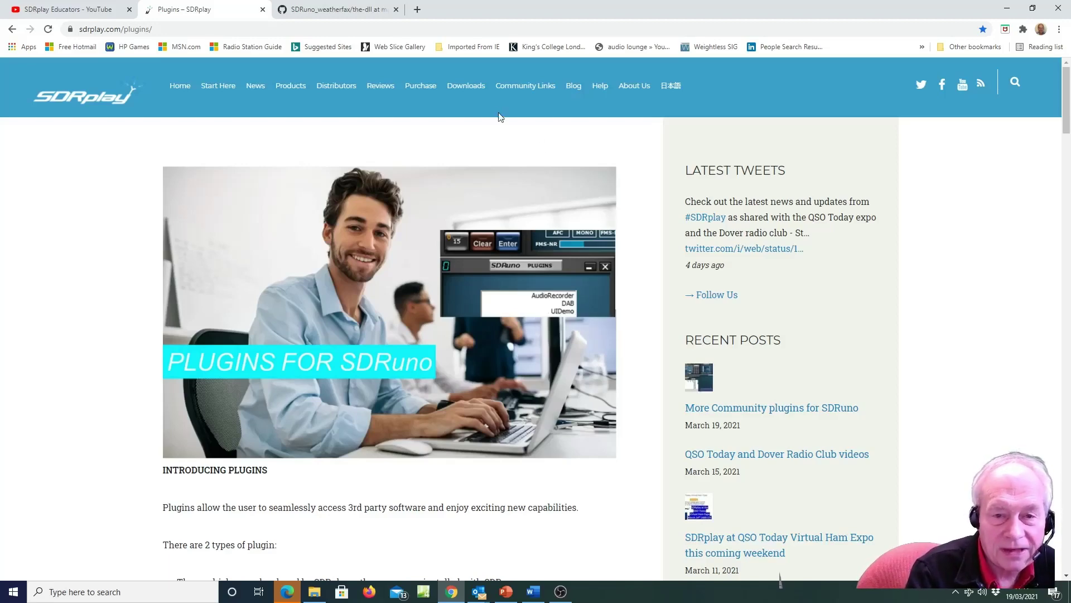
Scroll the SDRplay Plugins page down to the MARCH 2021 Weather Fax plugin entry.
mouse_move(483, 91)
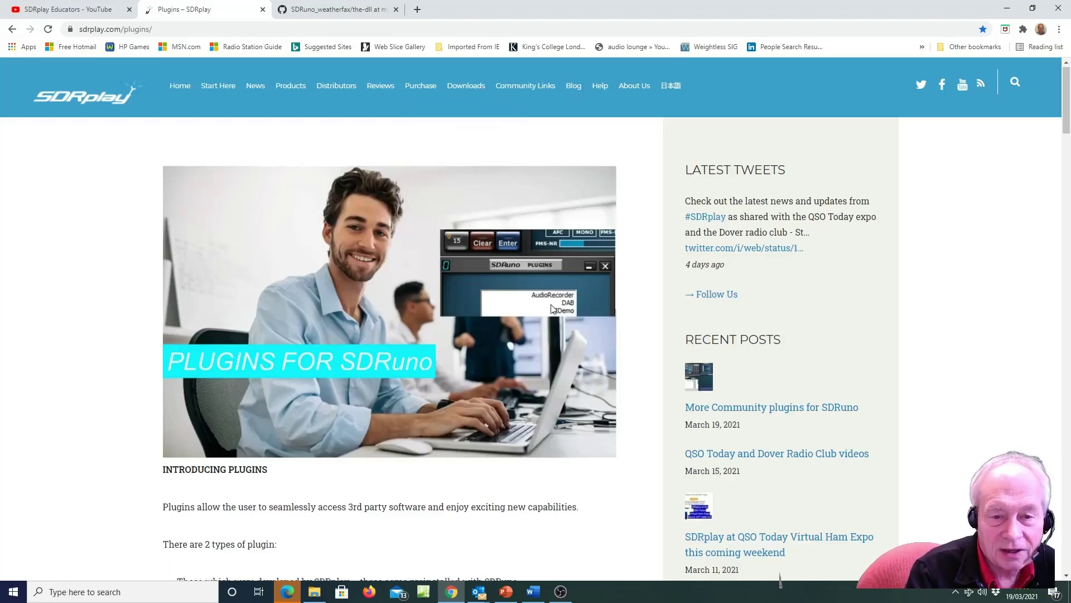
scroll(549, 306, "down", 5)
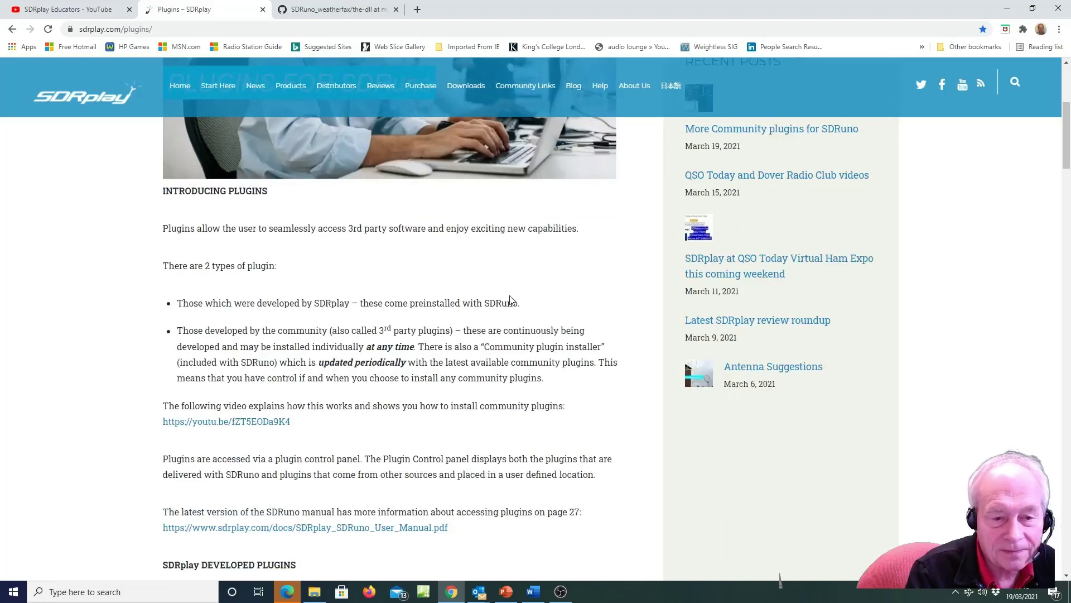
scroll(510, 300, "down", 4)
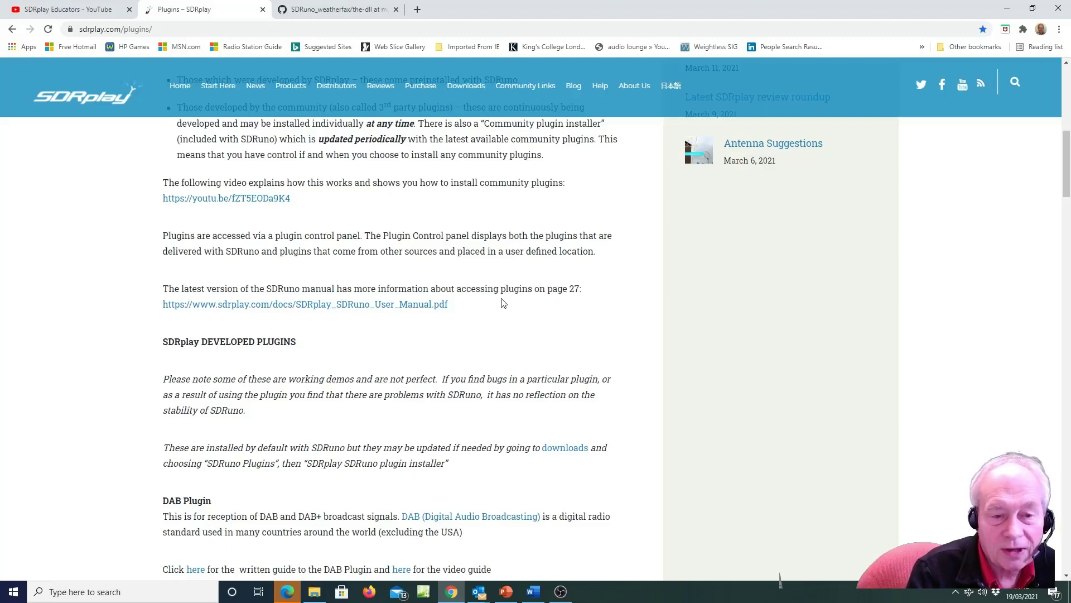
scroll(383, 224, "up", 9)
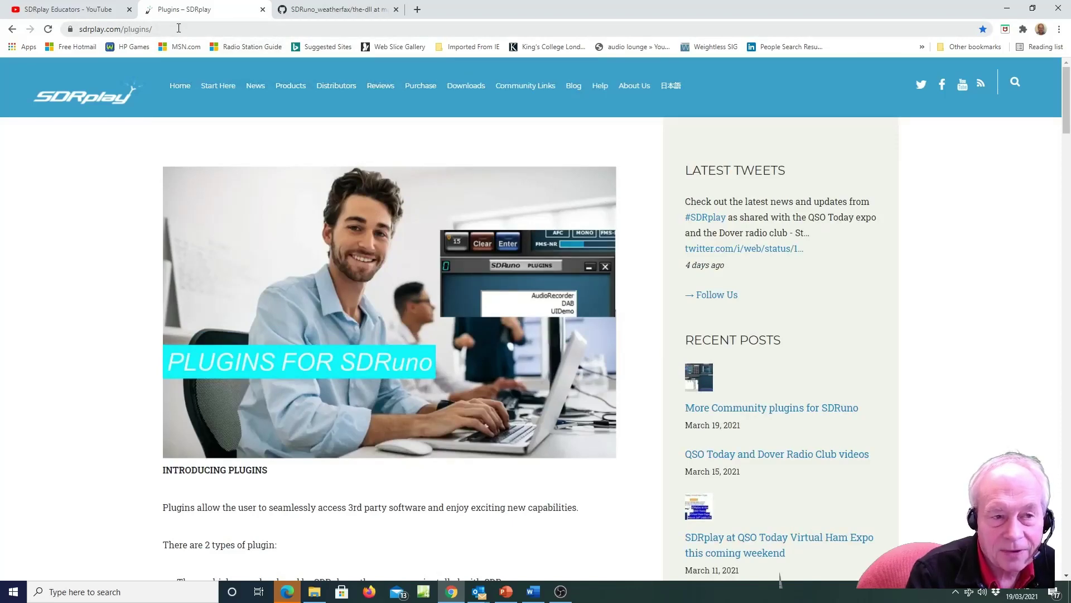
scroll(549, 294, "down", 5)
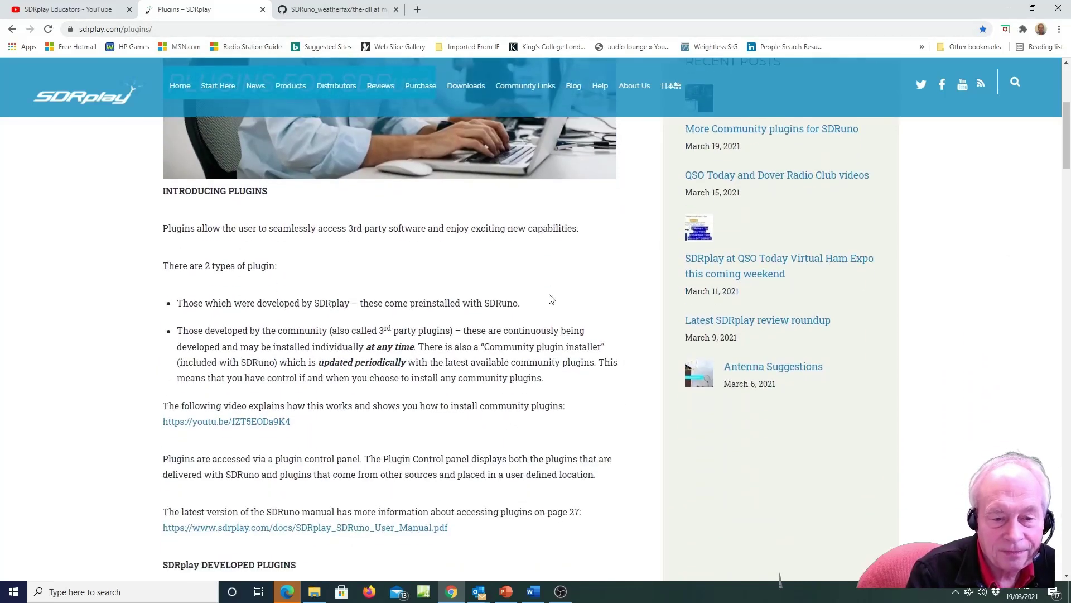
scroll(549, 299, "down", 5)
scroll(549, 299, "up", 5)
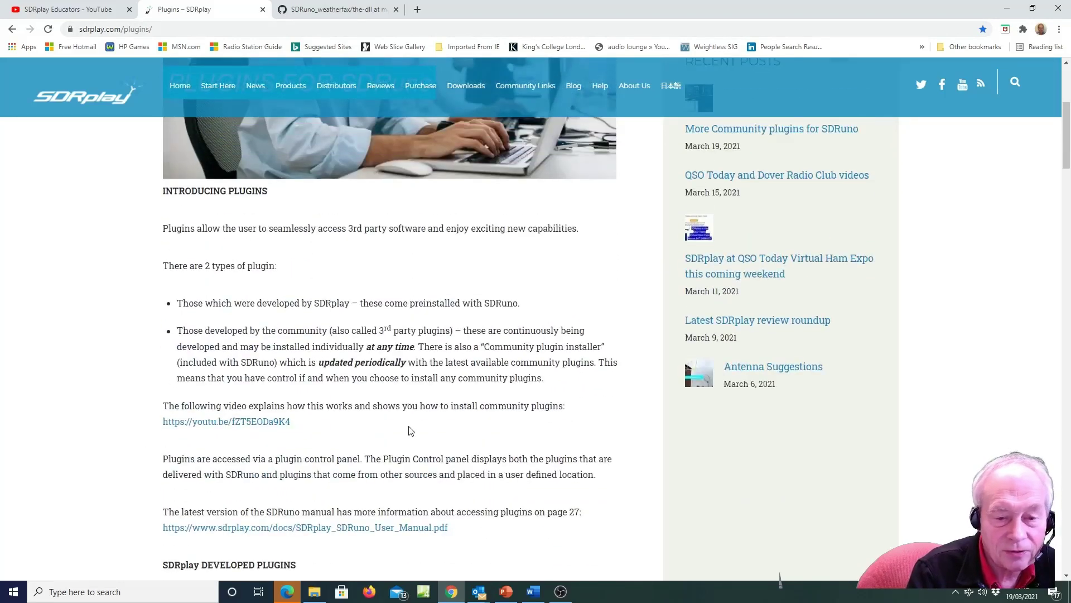
scroll(498, 429, "down", 3)
scroll(498, 429, "down", 12)
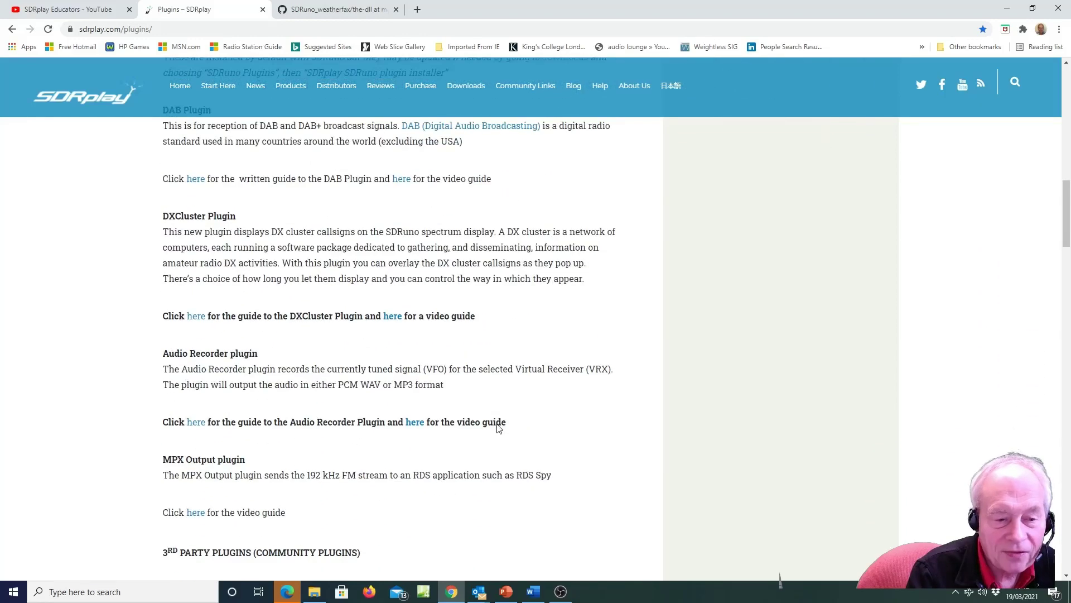
scroll(383, 351, "down", 1)
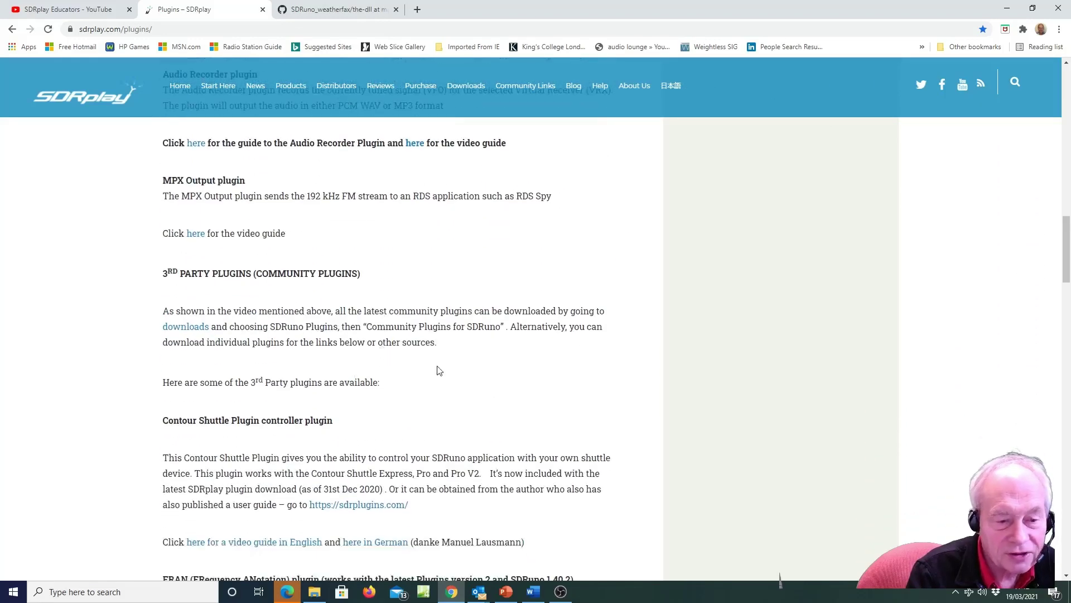
scroll(438, 370, "down", 2)
scroll(438, 370, "down", 4)
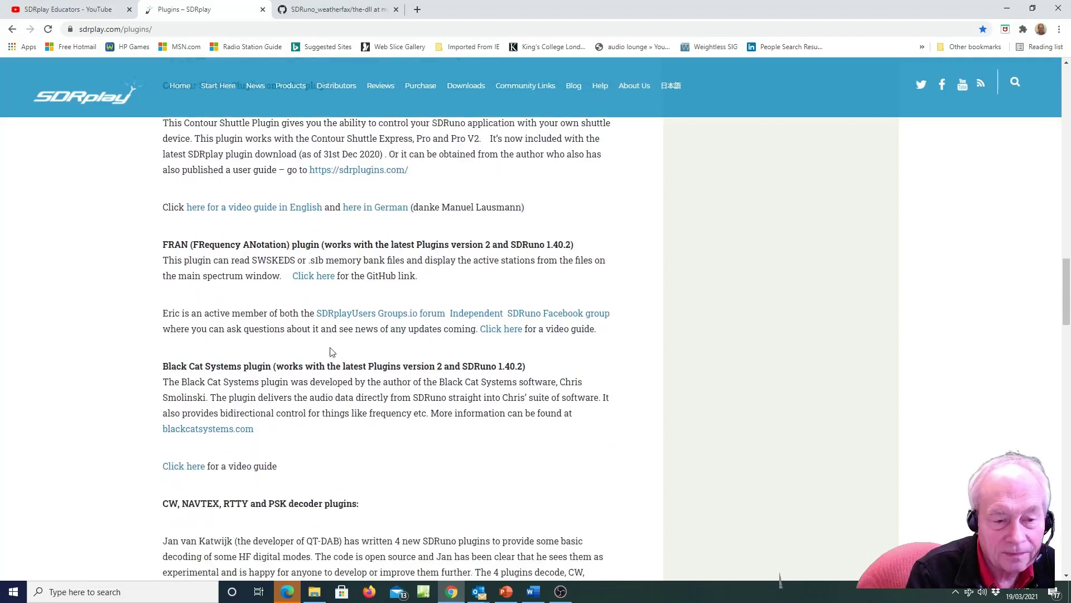
scroll(438, 379, "down", 9)
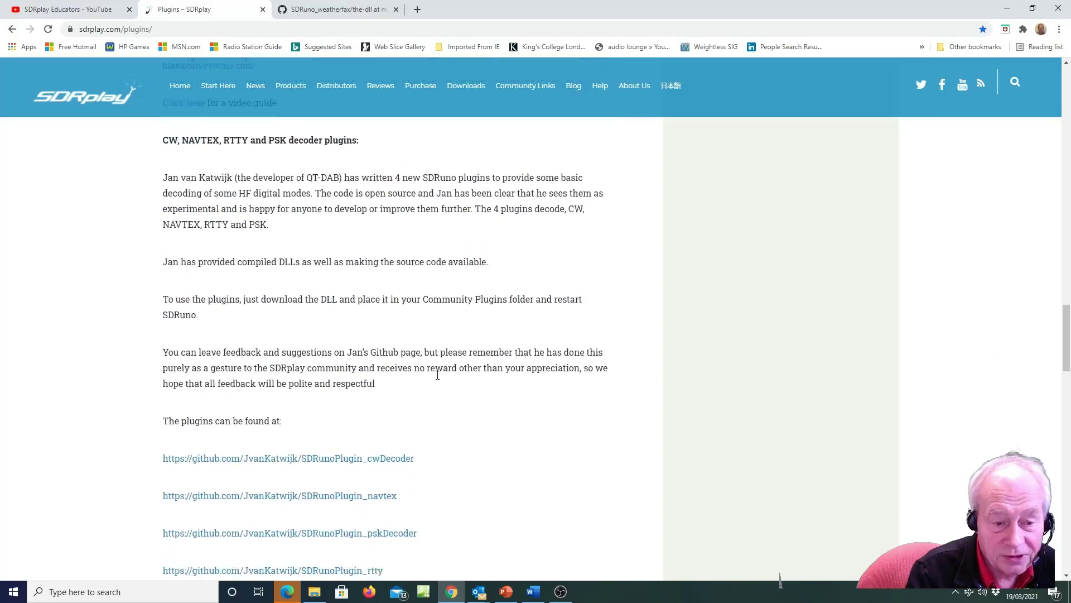
scroll(438, 376, "down", 5)
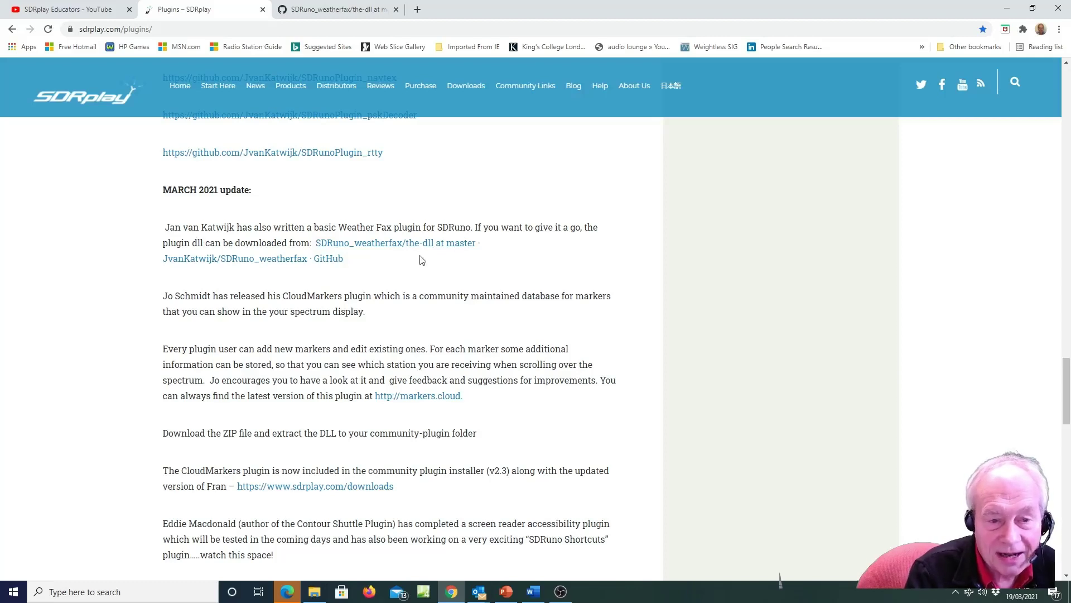
Follow the SDRuno_weatherfax GitHub link and read through the wfax.pdf plugin guide.
left_click(342, 248)
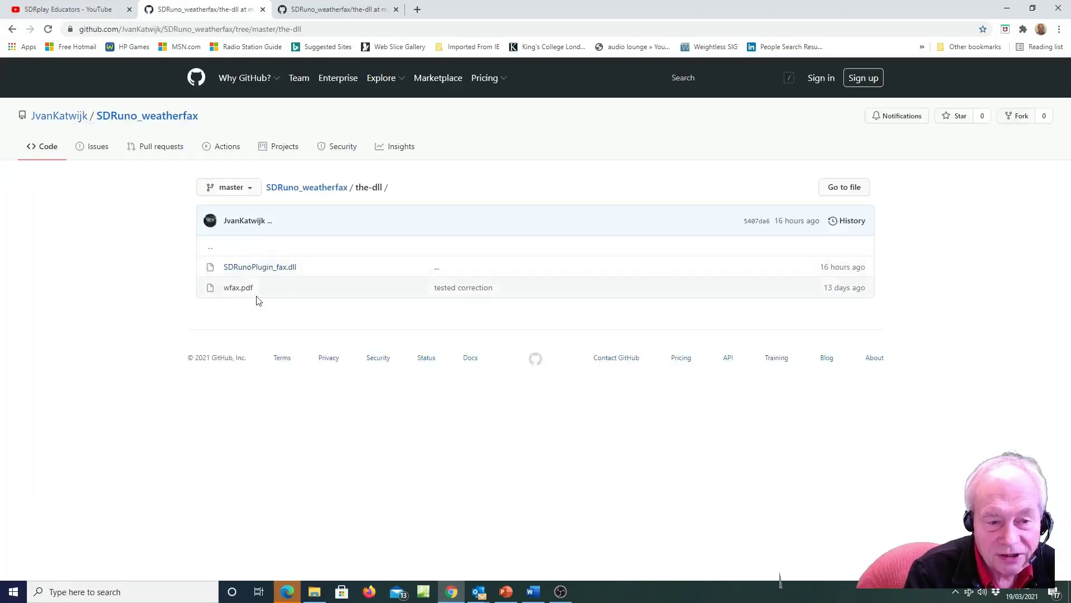
left_click(240, 288)
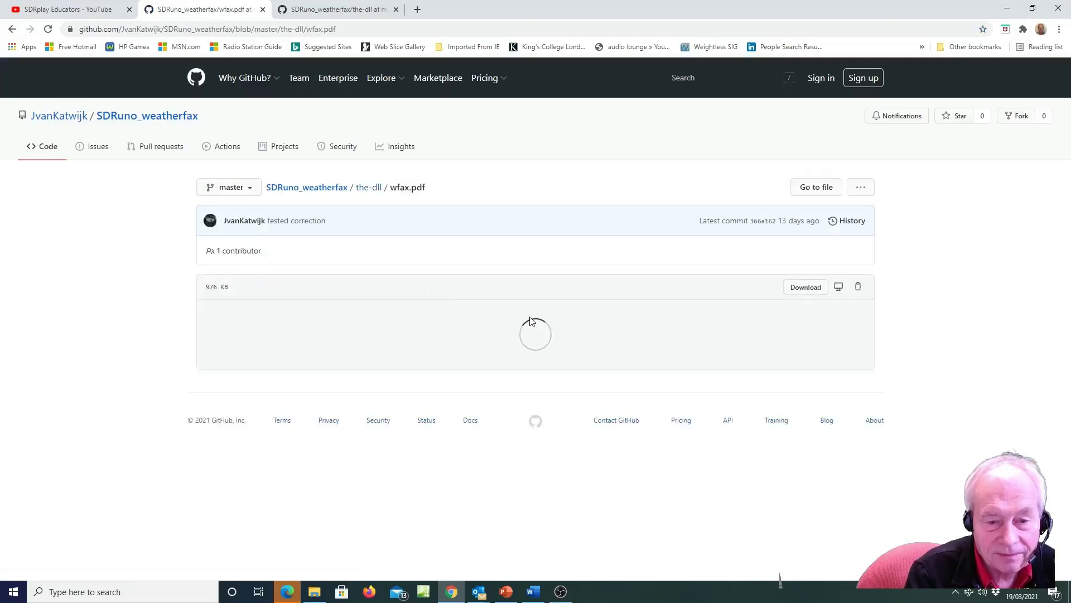
scroll(531, 321, "down", 6)
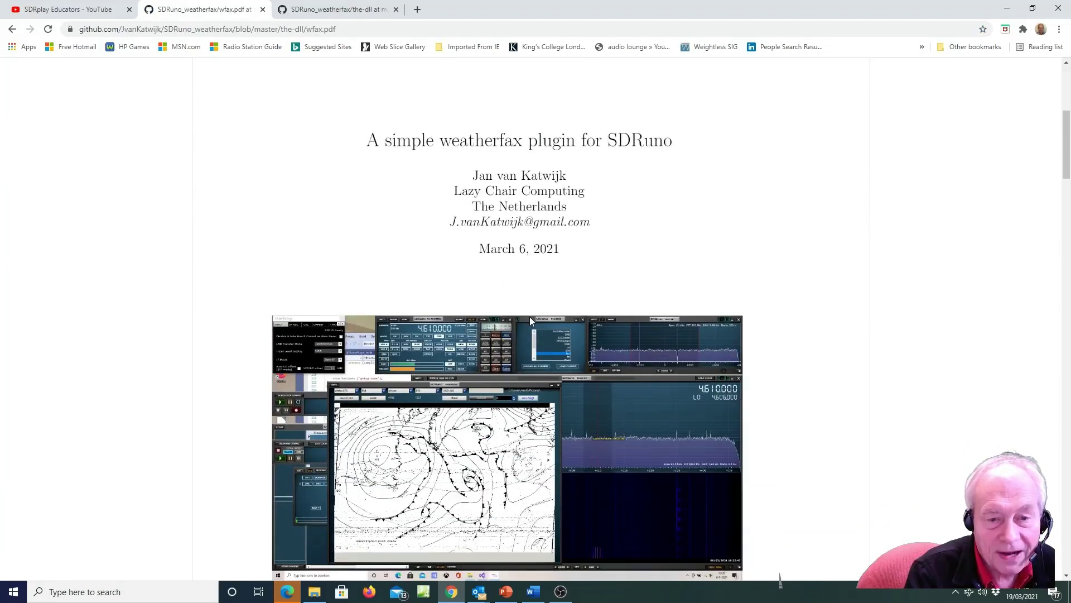
scroll(531, 320, "down", 3)
scroll(530, 317, "down", 15)
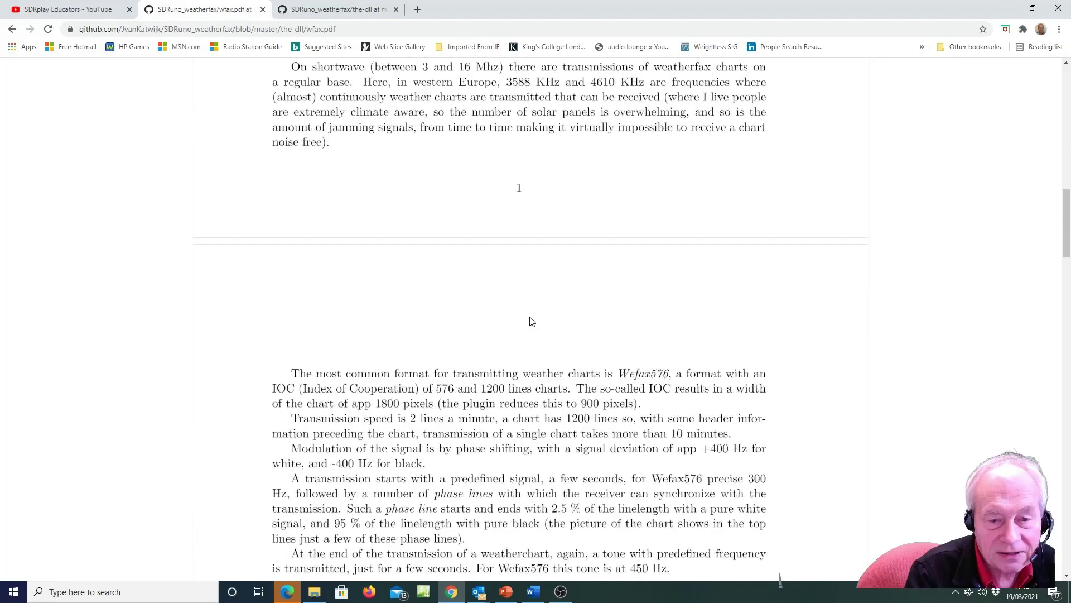
scroll(531, 321, "down", 2)
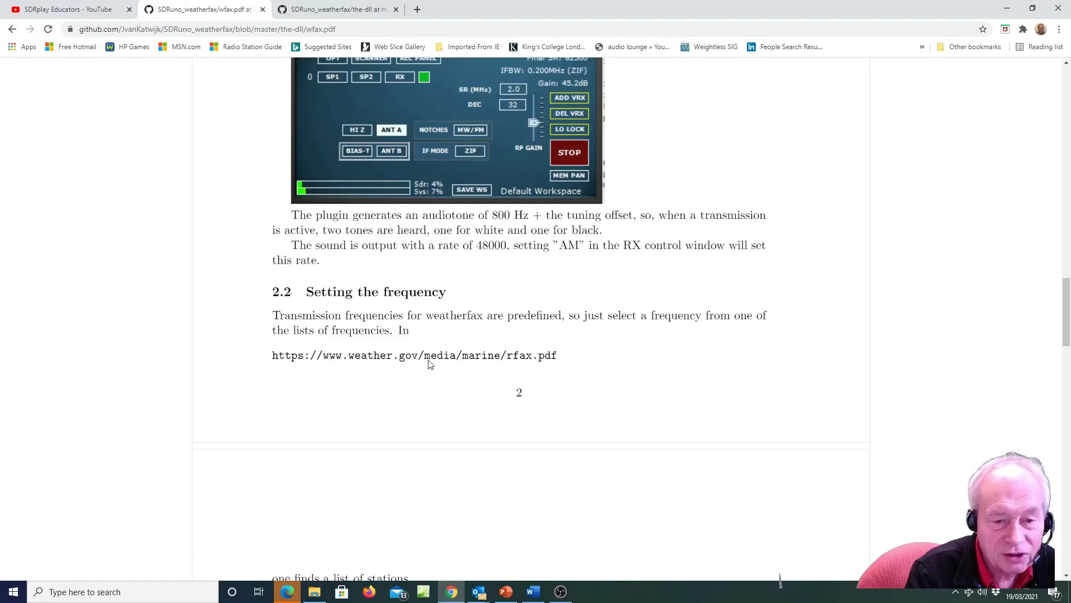
Go back to the-dll folder listing SDRunoPlugin_fax.dll and wfax.pdf.
scroll(430, 364, "up", 20)
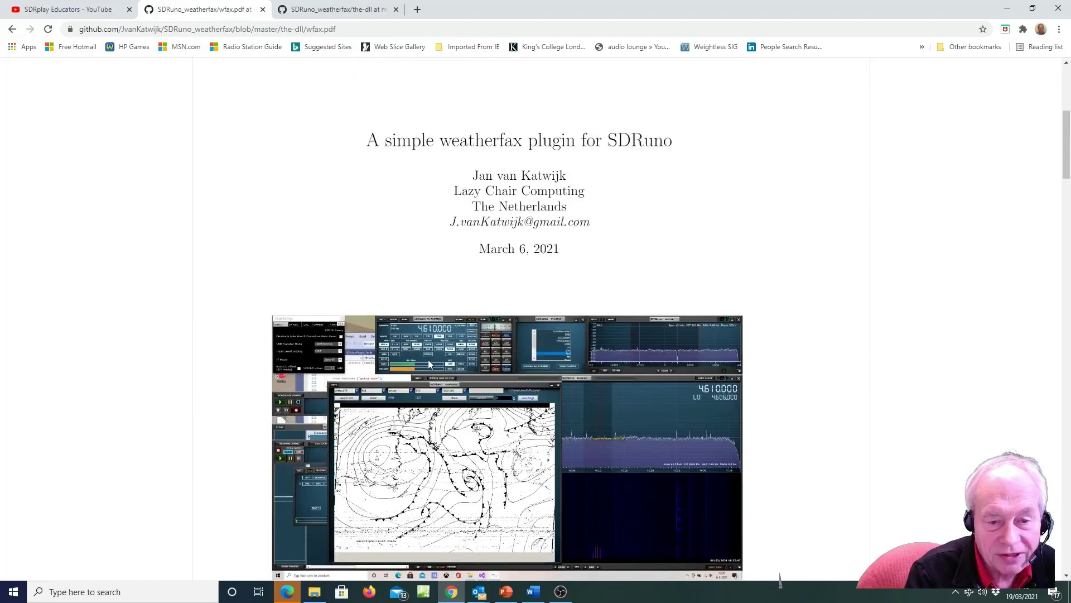
scroll(429, 364, "up", 6)
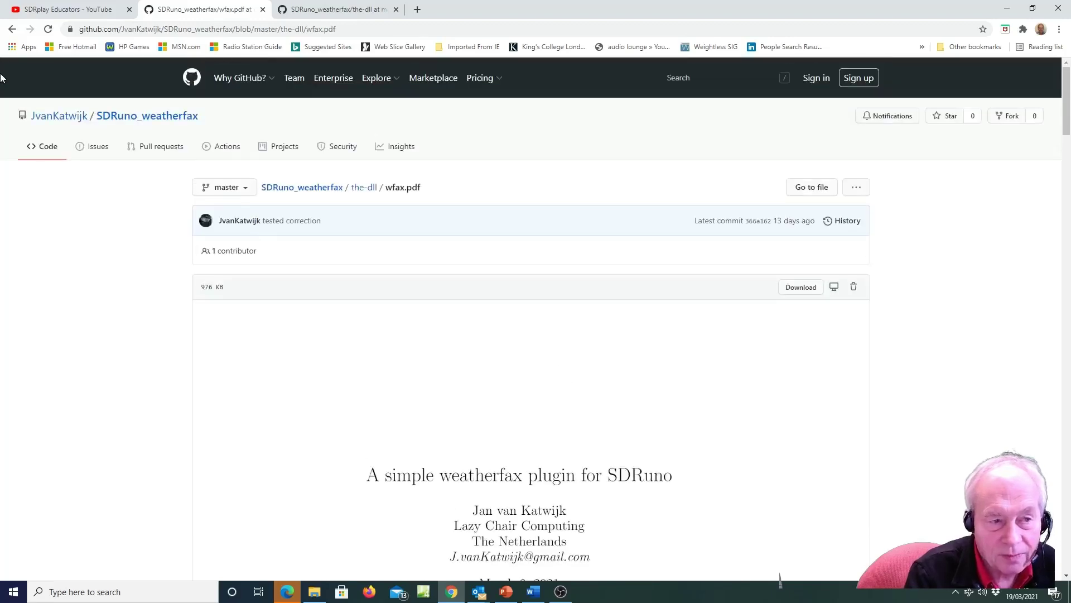
left_click(13, 28)
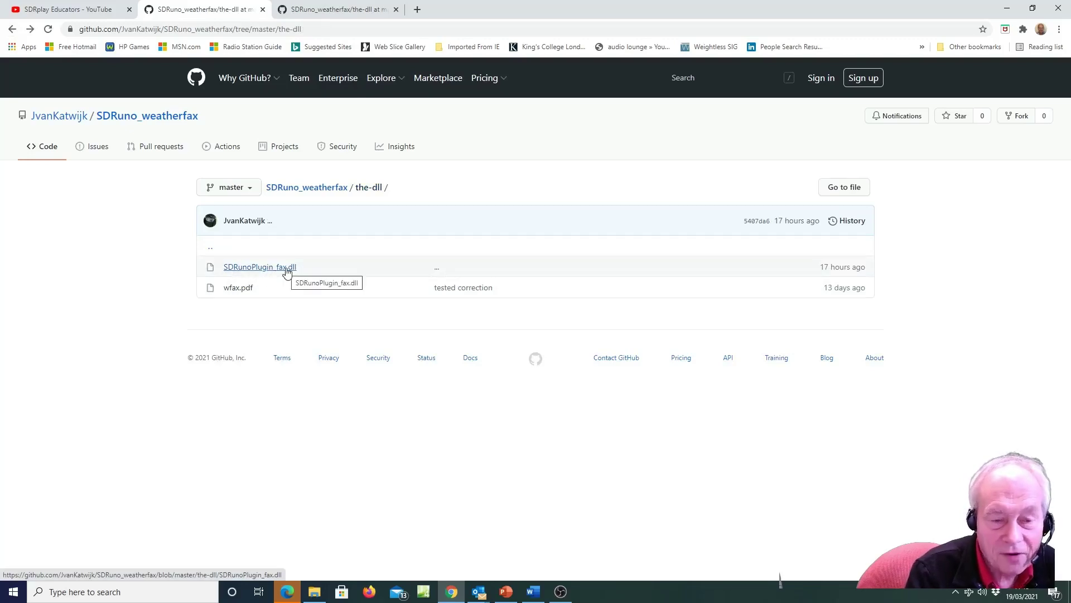
Switch to the Documents\CommunityPlugins folder and select SDRunoPlugin_fax.dll to confirm it's installed.
key("alt+Tab")
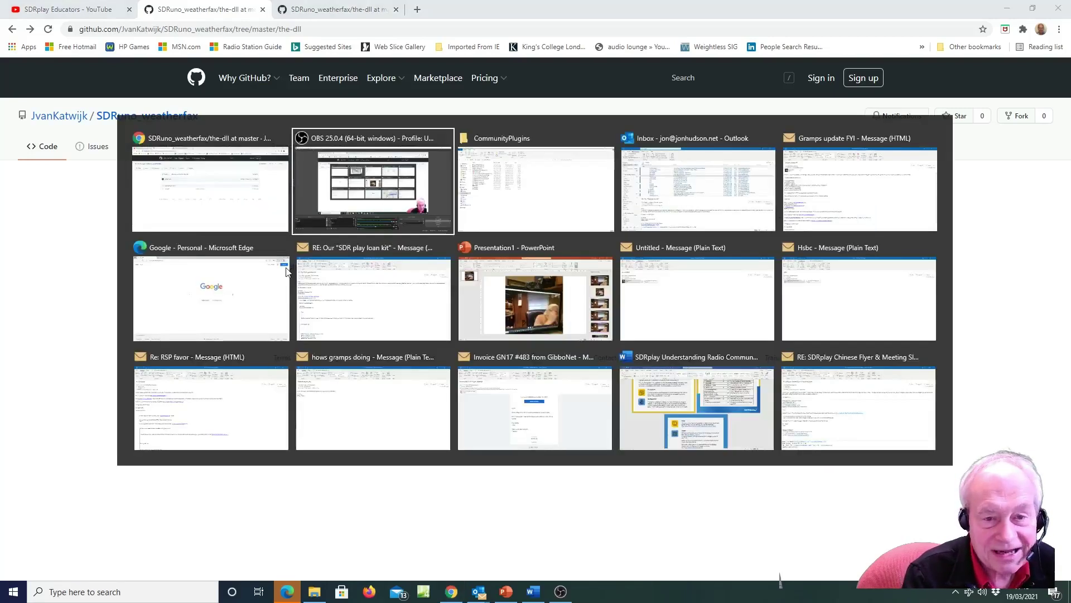
key("alt+Tab")
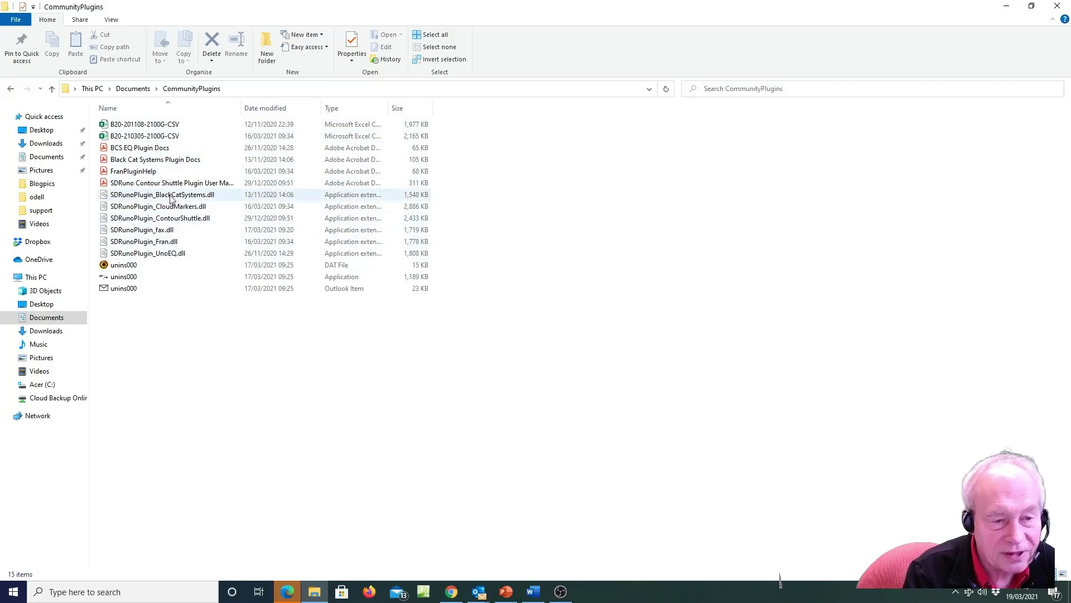
left_click(153, 232)
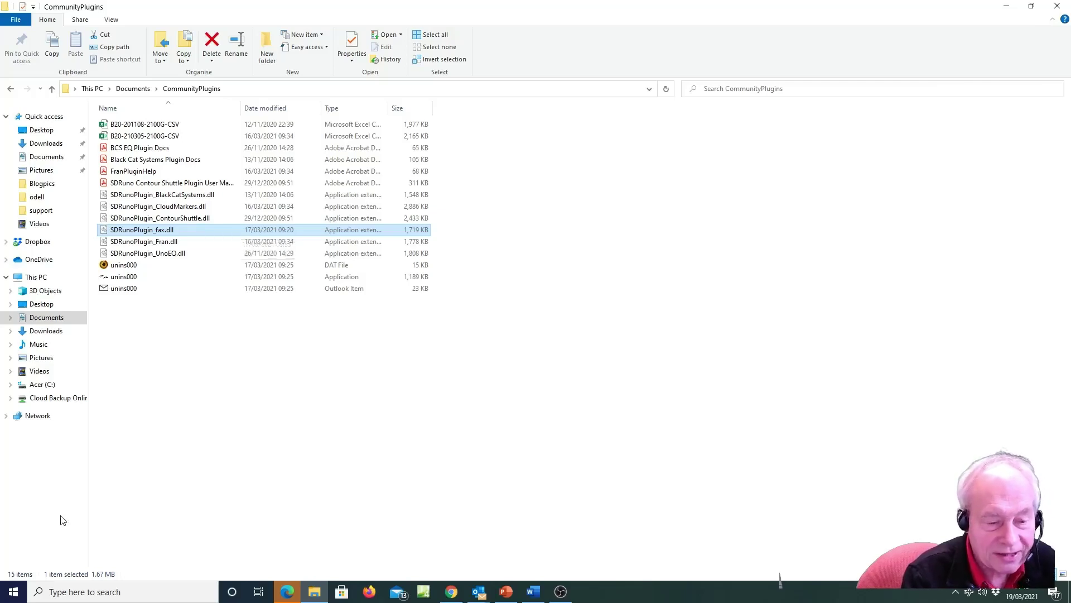
Search Windows for 'sdruno' and launch SDRuno from the best match.
left_click(92, 595)
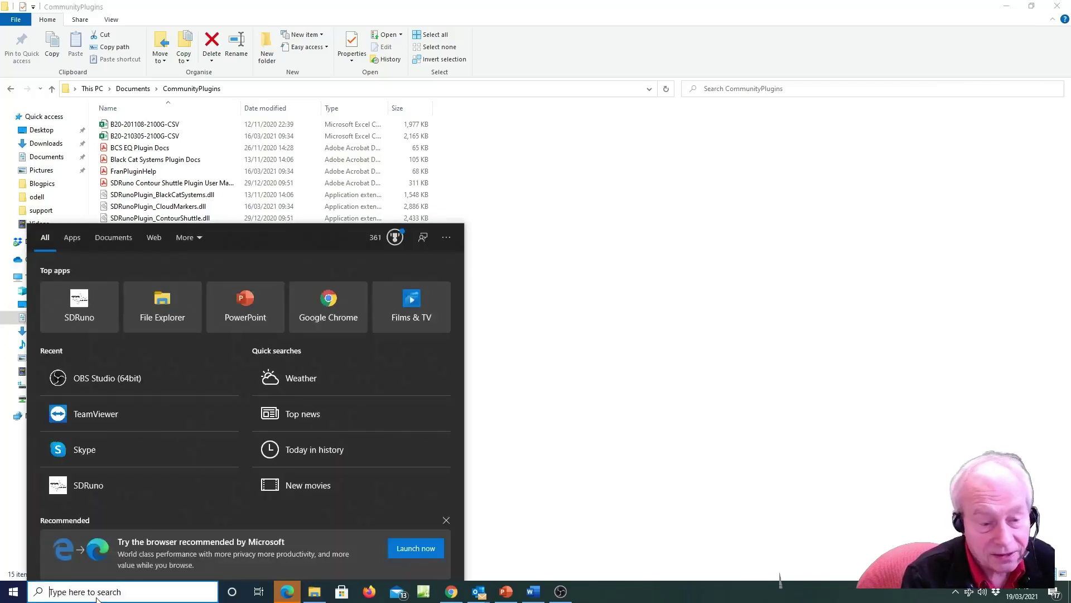
type("sdruno")
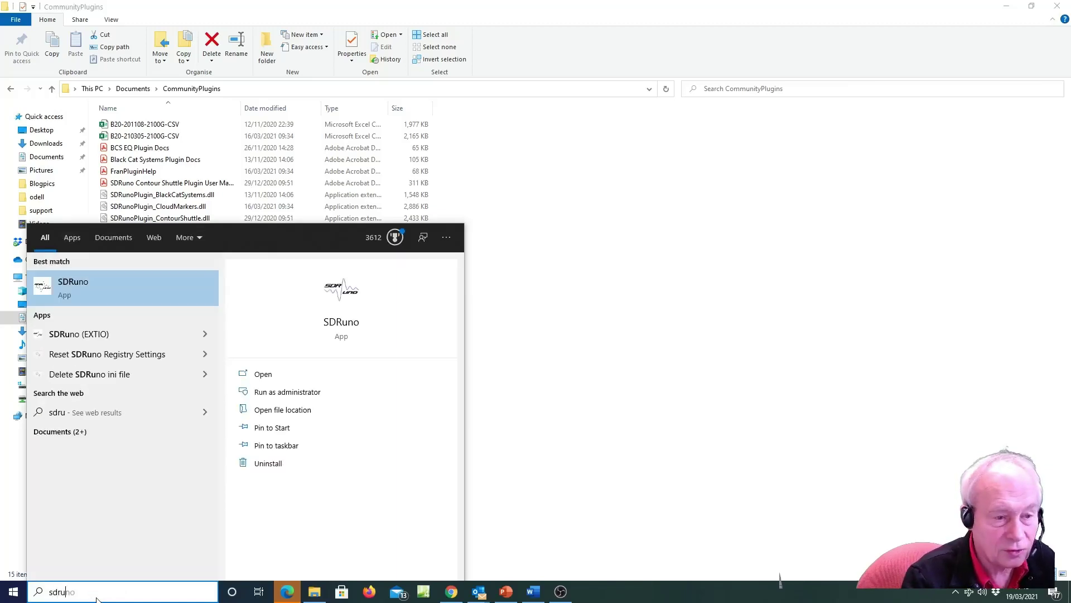
left_click(115, 282)
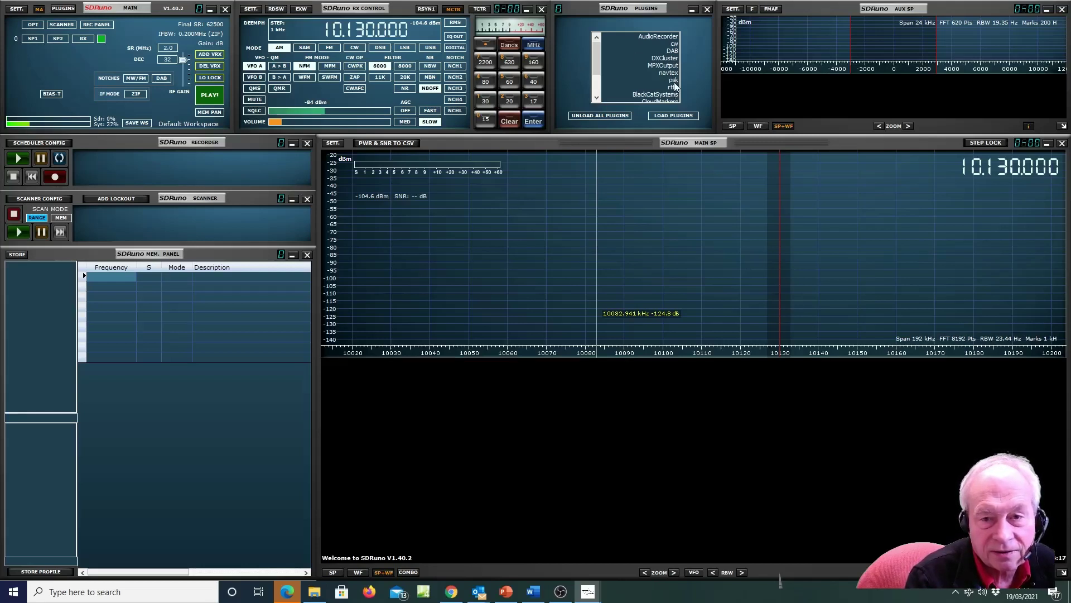
scroll(674, 84, "down", 1)
scroll(675, 85, "down", 1)
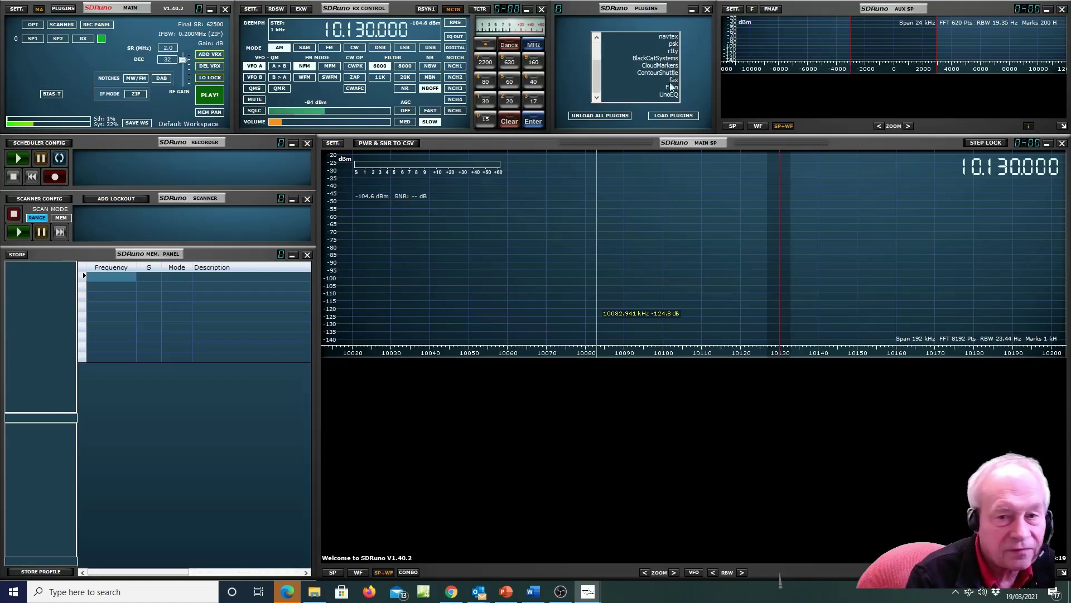
scroll(675, 68, "up", 2)
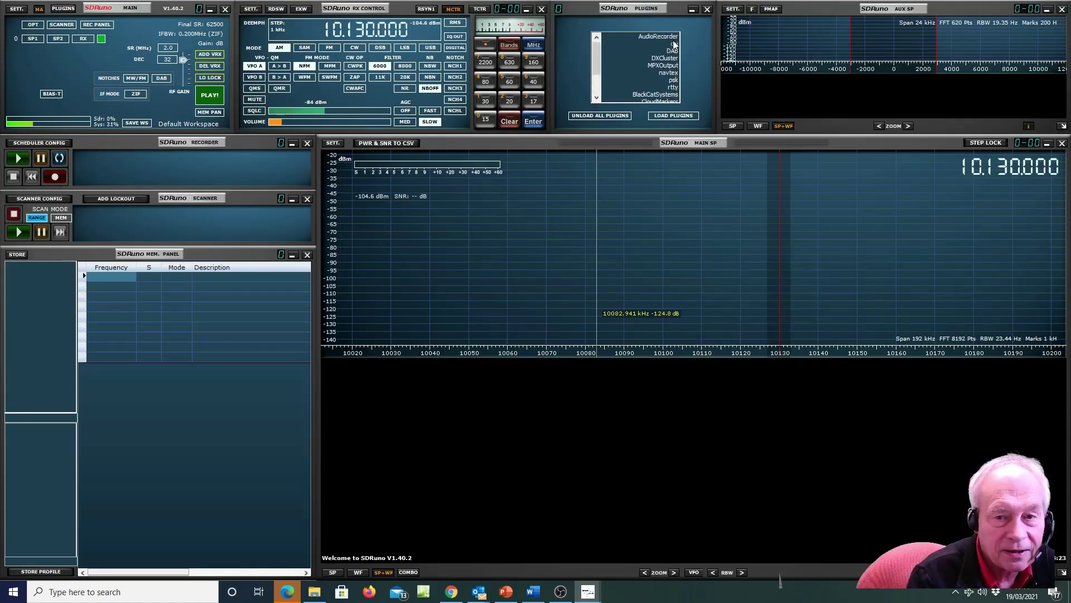
scroll(678, 61, "down", 2)
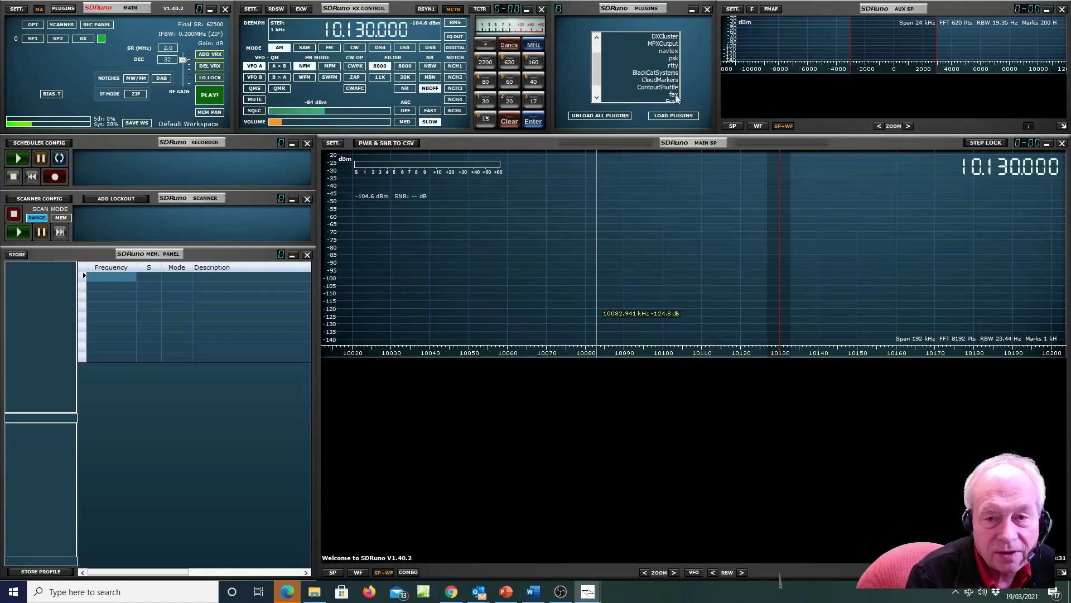
Load the fax plugin, move its weatherfax window down, and bring up the radiofax schedule PDF.
left_click(674, 95)
left_click(686, 115)
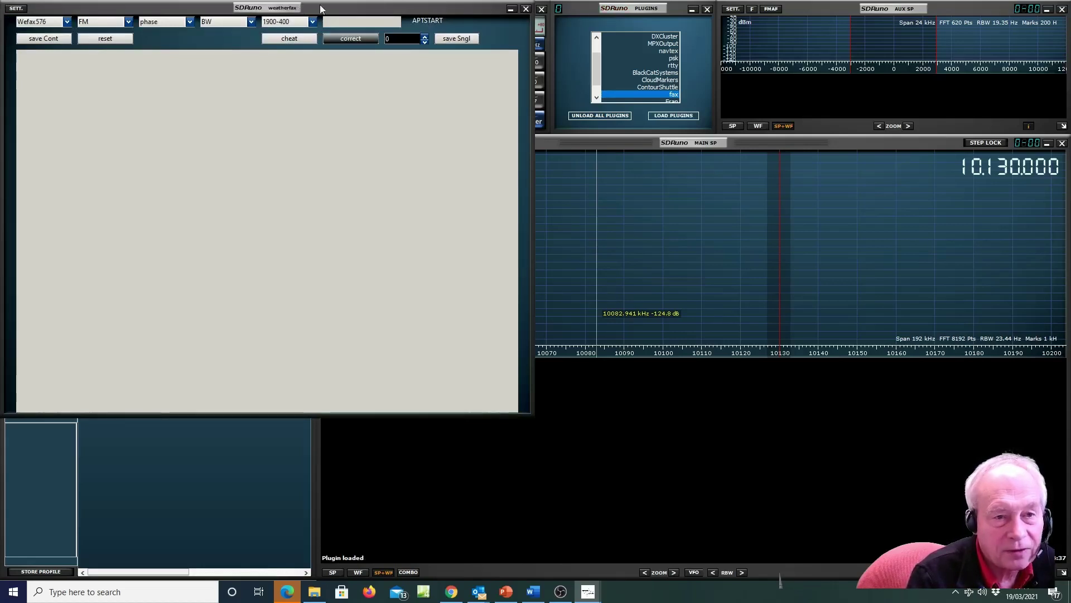
left_click_drag(320, 7, 328, 160)
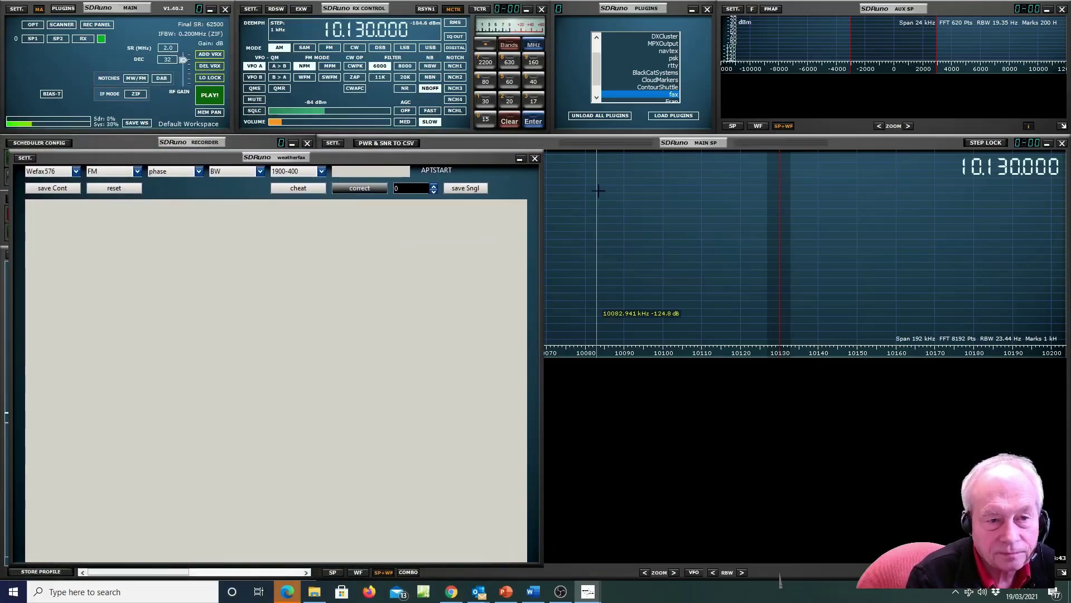
key("alt+Tab")
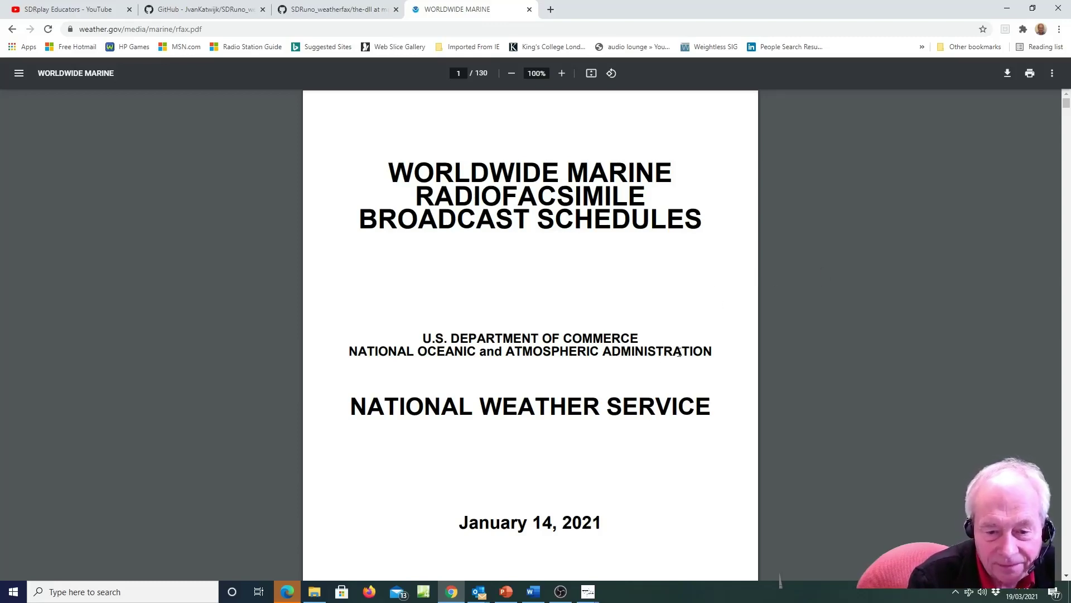
Scroll rfax.pdf to page 46's Northwood, United Kingdom 4610 kHz listing, then return to SDRuno.
scroll(678, 353, "down", 20)
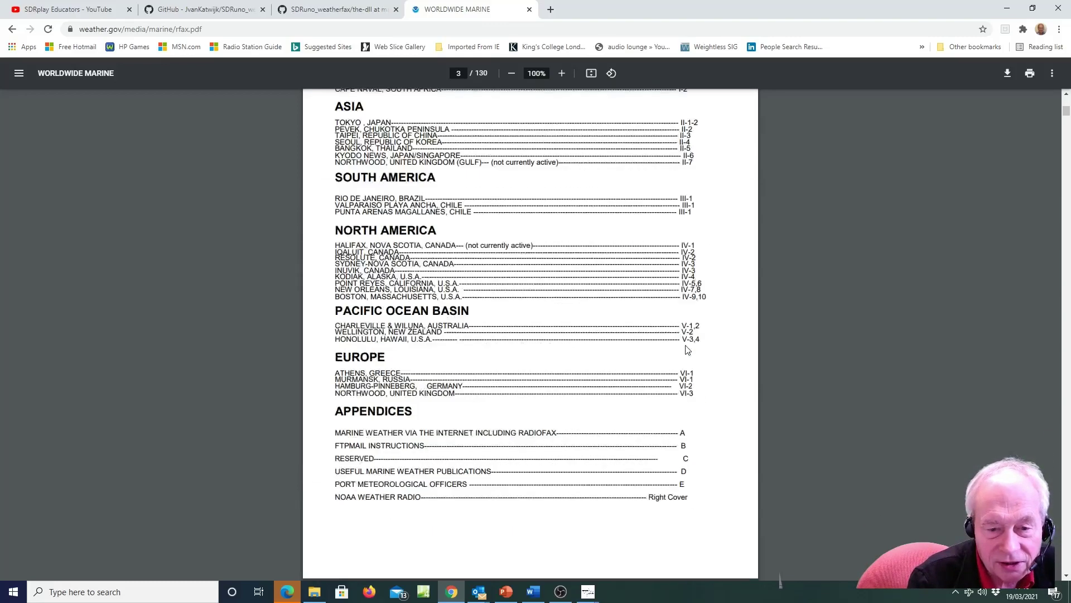
scroll(688, 350, "down", 20)
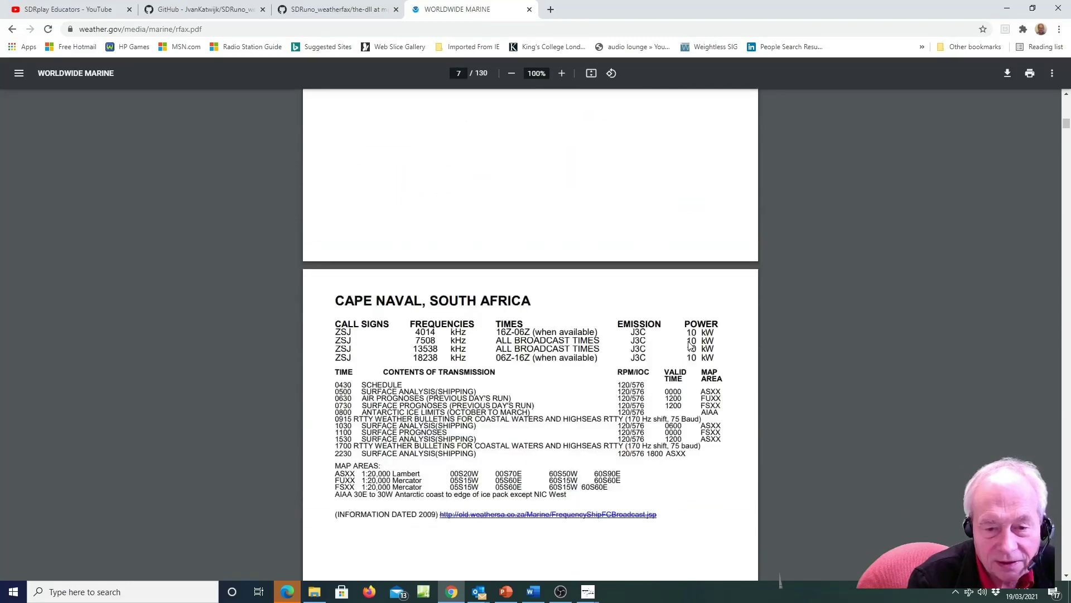
scroll(691, 343, "down", 20)
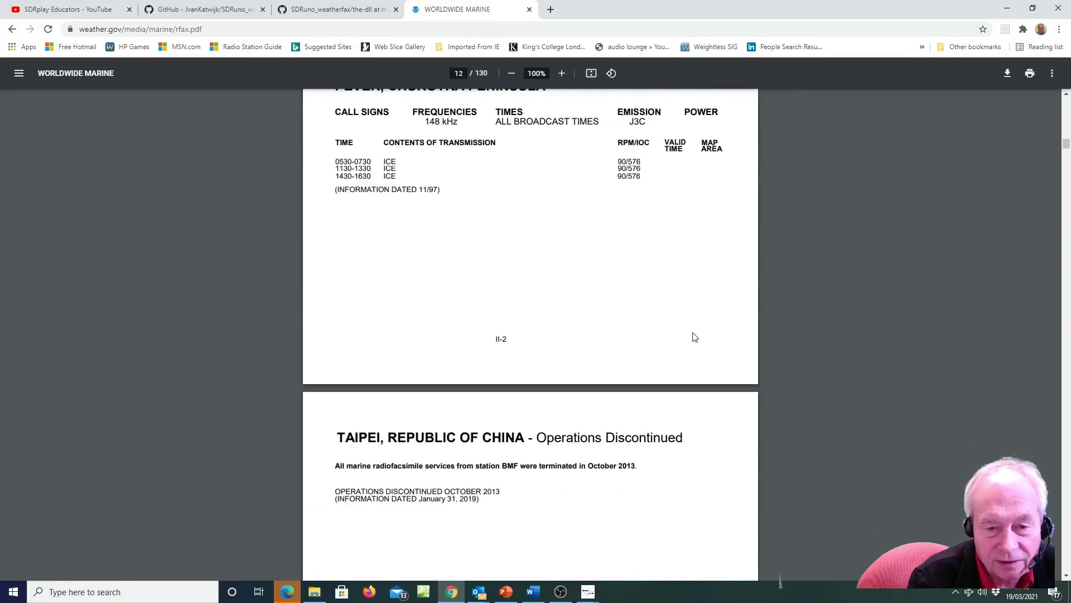
scroll(694, 337, "down", 20)
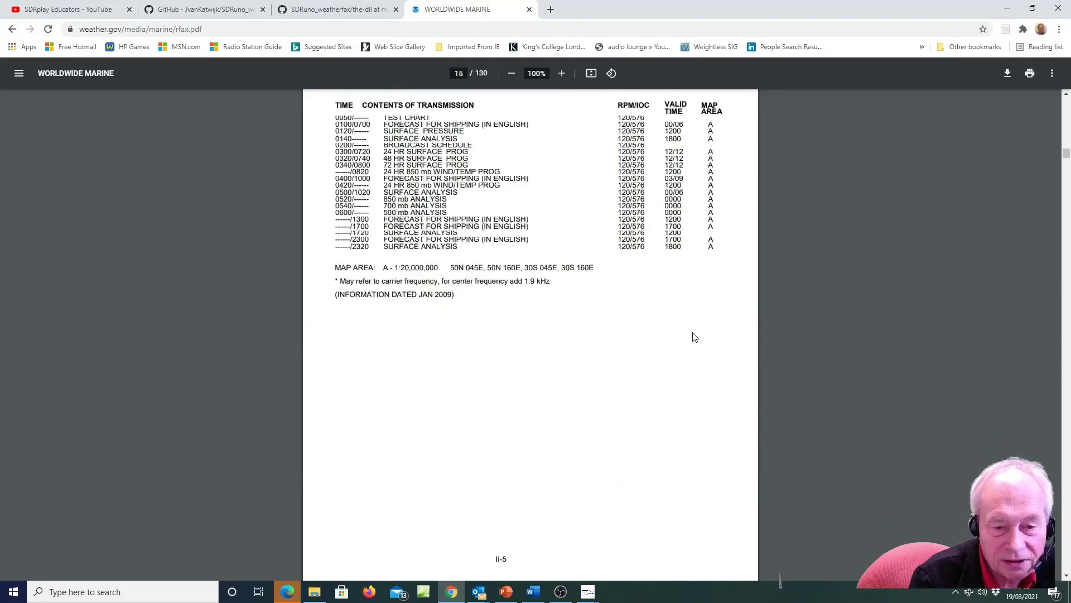
scroll(695, 337, "down", 20)
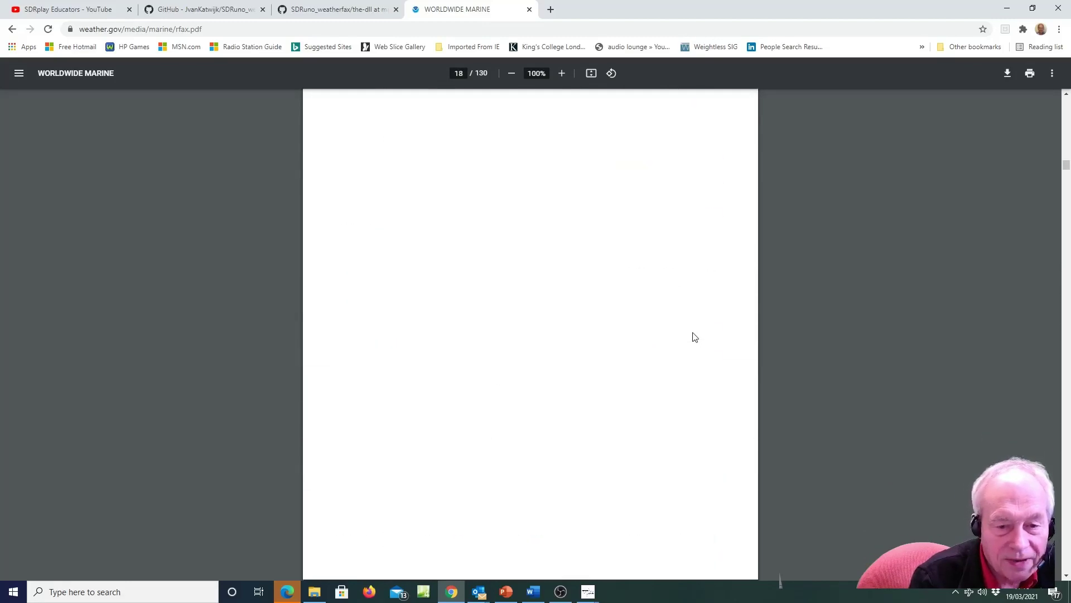
scroll(694, 337, "down", 8)
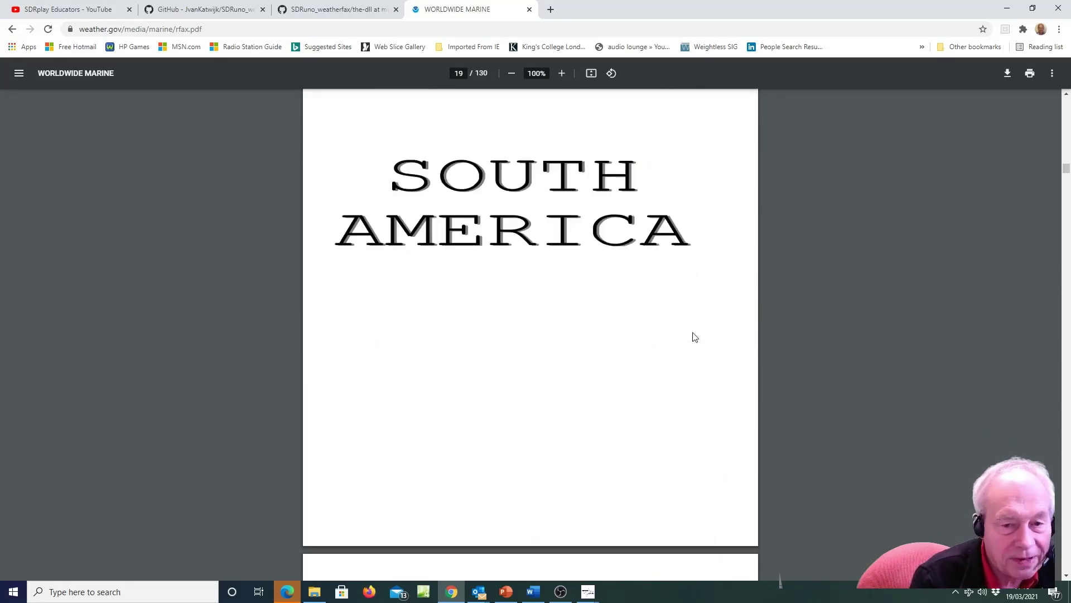
scroll(694, 337, "down", 20)
scroll(694, 337, "down", 20)
scroll(695, 332, "down", 20)
scroll(695, 330, "down", 20)
scroll(697, 333, "down", 20)
scroll(697, 333, "down", 20)
scroll(699, 330, "down", 15)
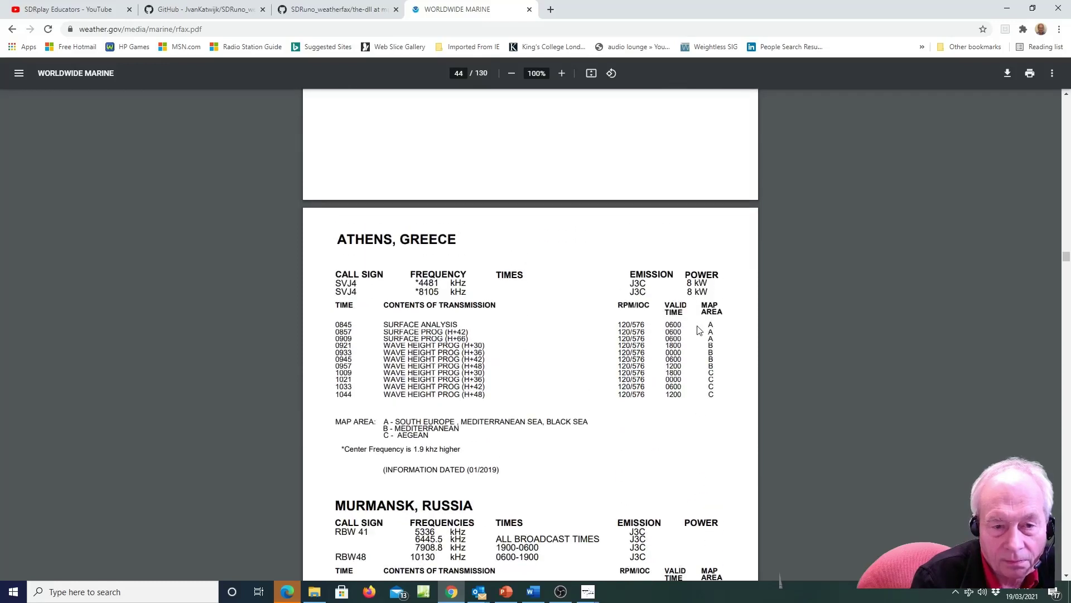
scroll(699, 330, "down", 6)
scroll(699, 330, "down", 4)
scroll(699, 330, "down", 1)
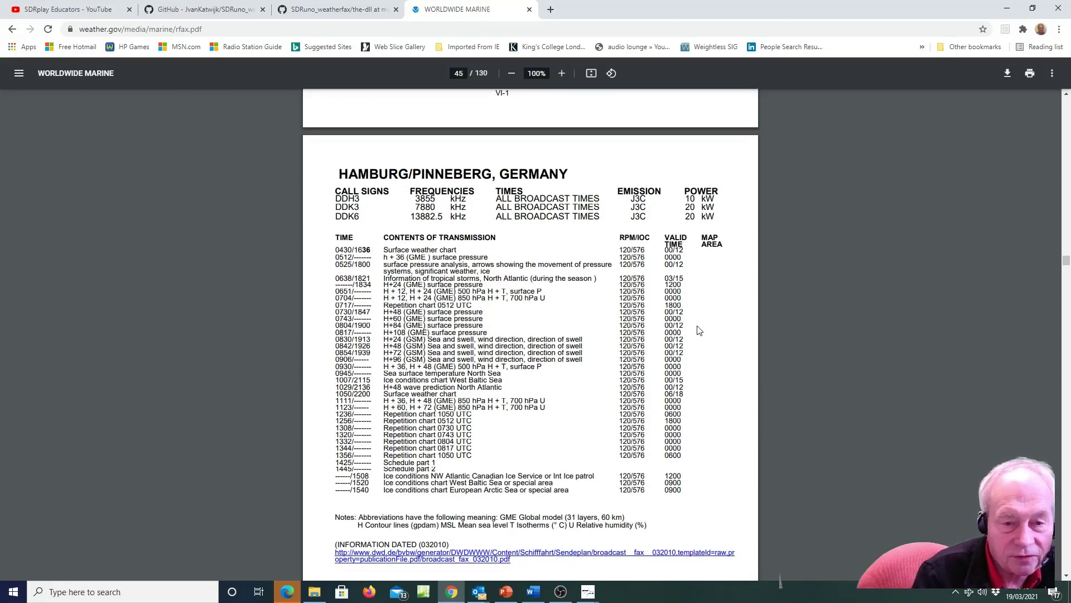
scroll(699, 330, "down", 10)
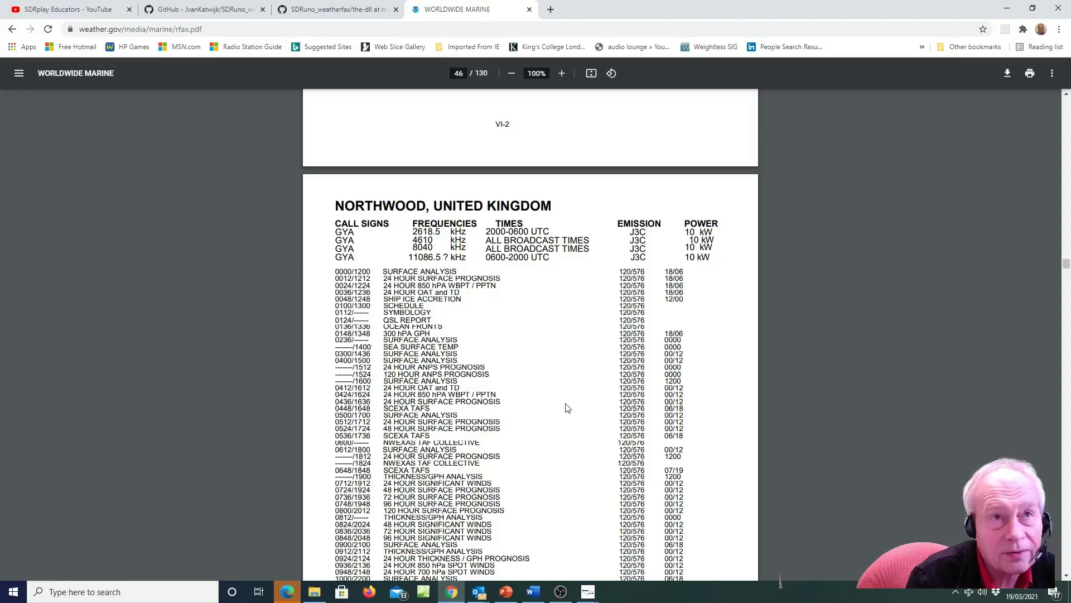
key("alt+Tab")
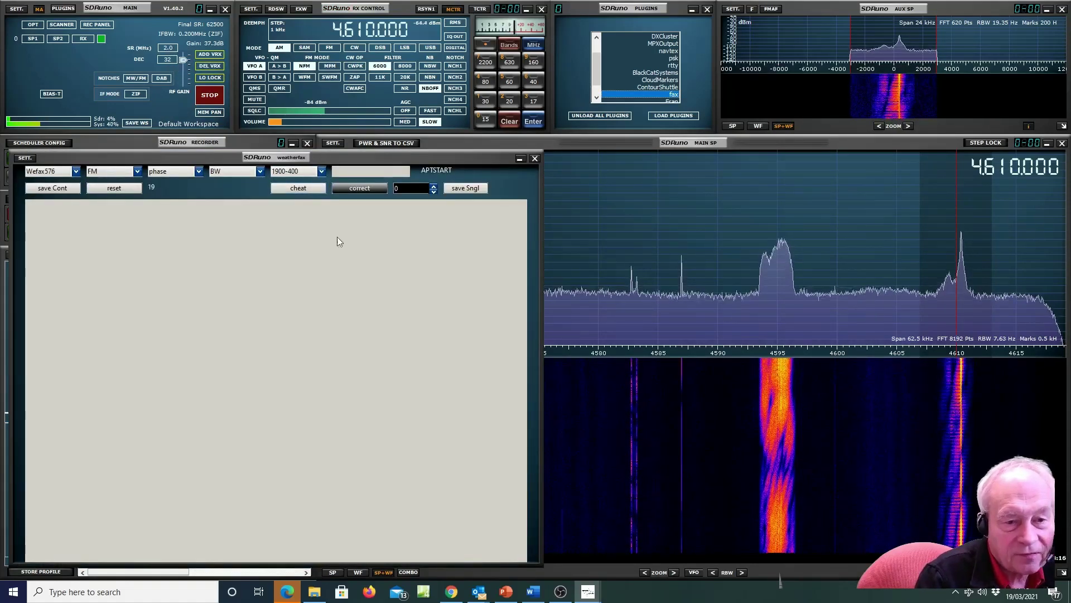
Use the weatherfax cheat button to force ON SYNC so the chart begins drawing.
left_click(302, 190)
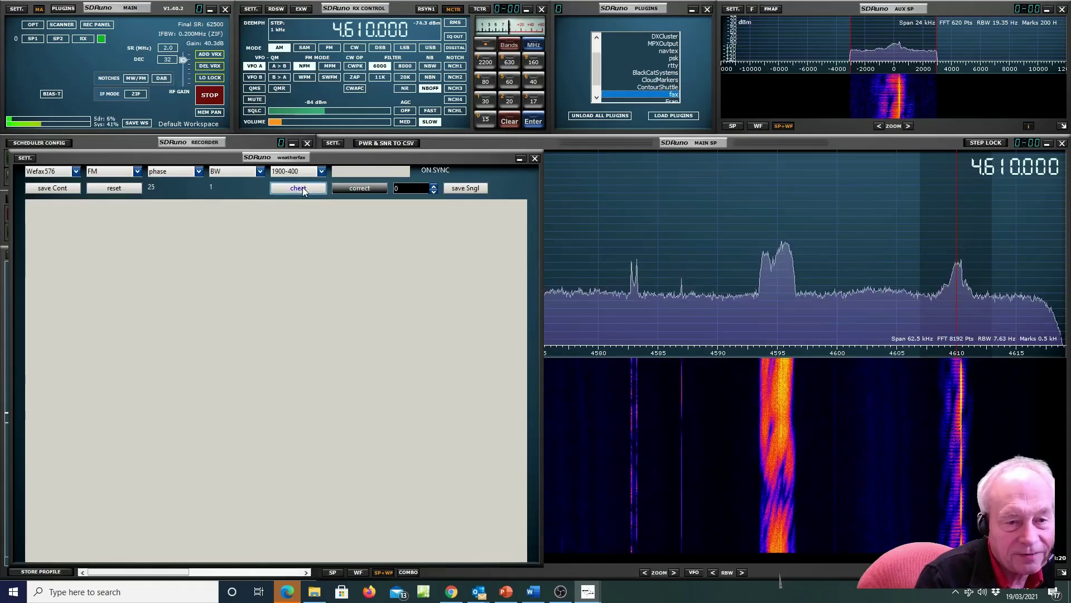